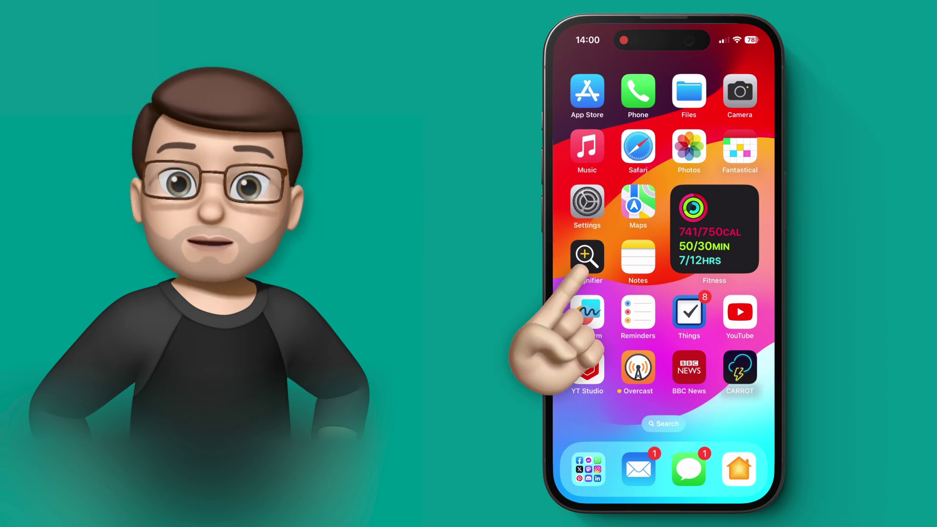
- Launch Magnifier and aim its live camera at the washing machine's control panel
left_click(586, 256)
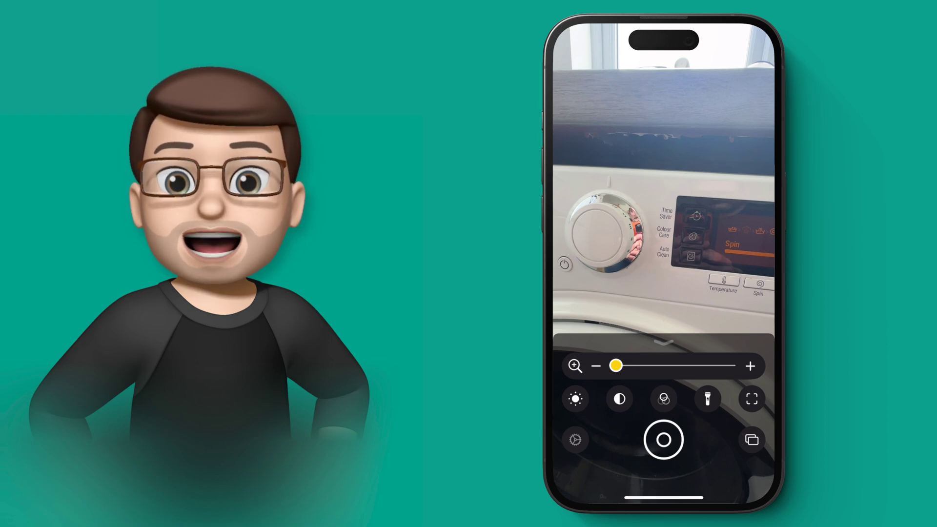
left_click(575, 439)
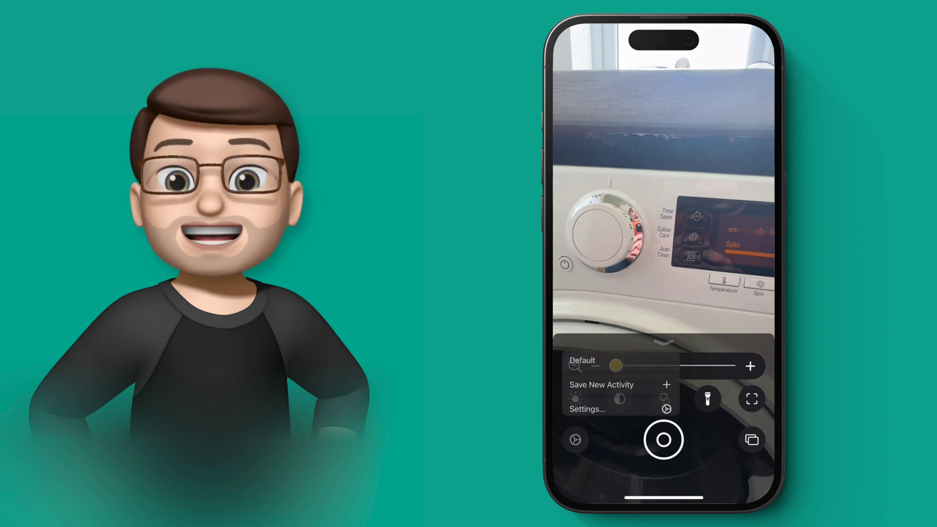
left_click(588, 403)
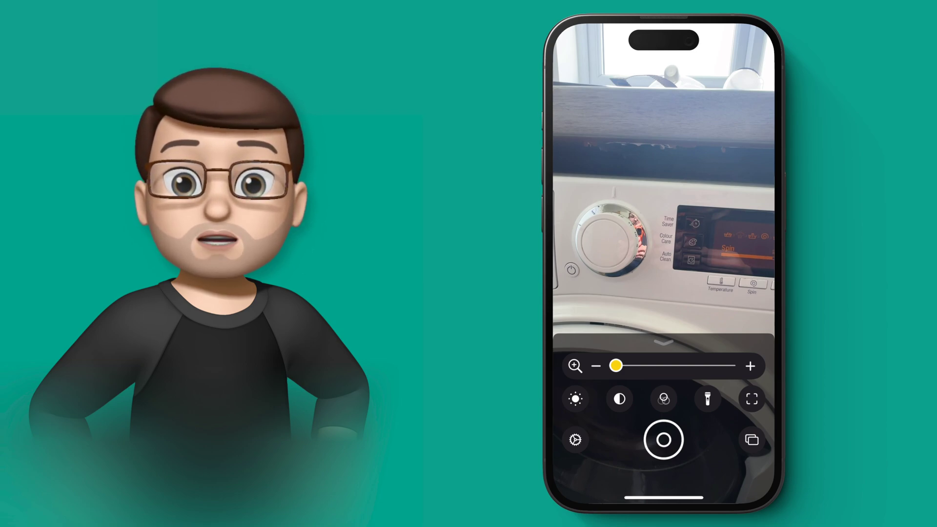
- Switch Magnifier into Detection Mode, turning Door Detection on and then back off
left_click(751, 439)
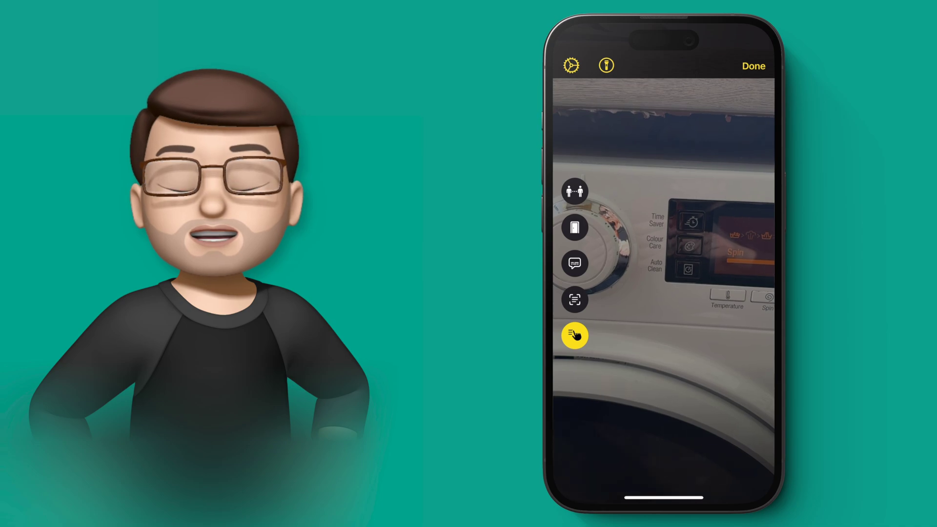
left_click(574, 227)
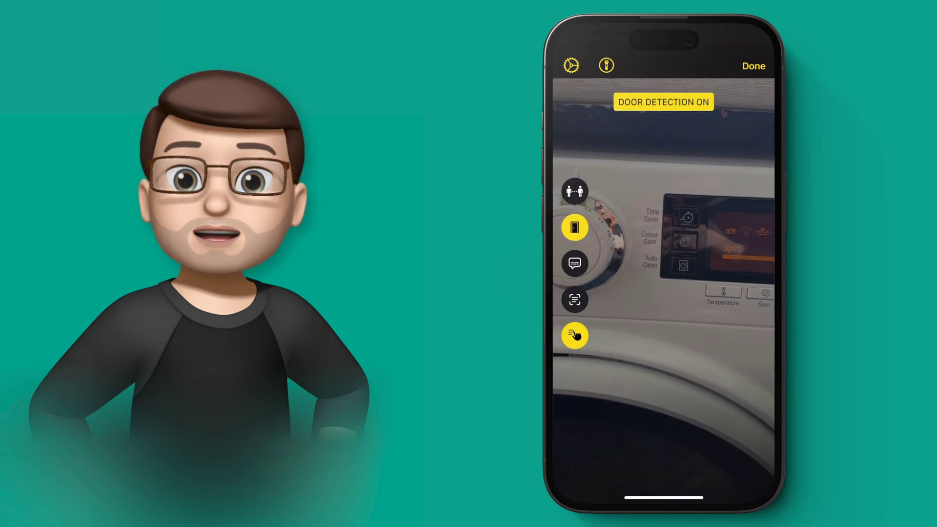
left_click(574, 227)
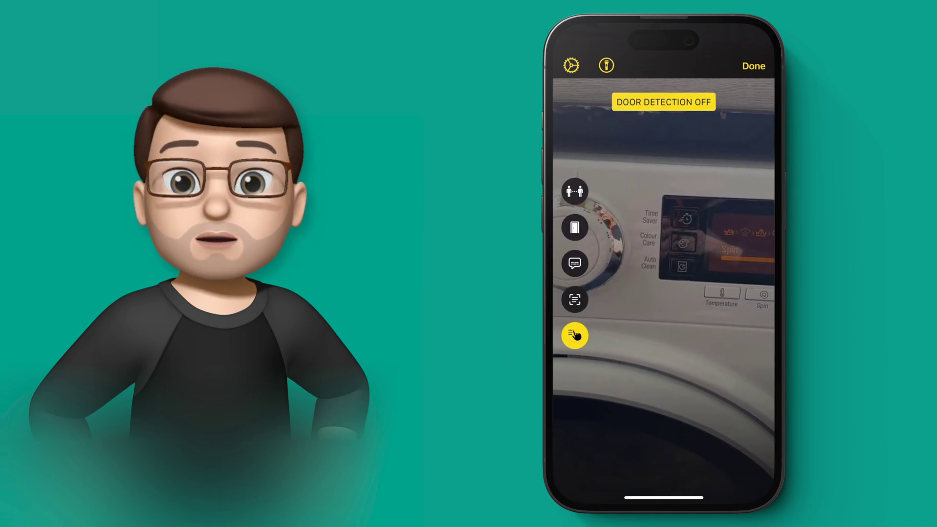
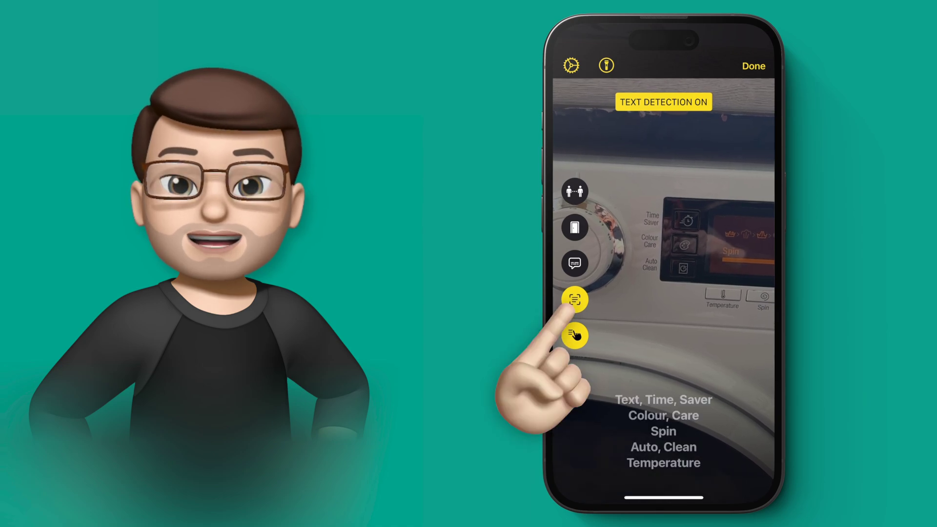
- Turn Text Detection off and toggle Point and Speak so it ends up on
left_click(574, 299)
left_click(575, 336)
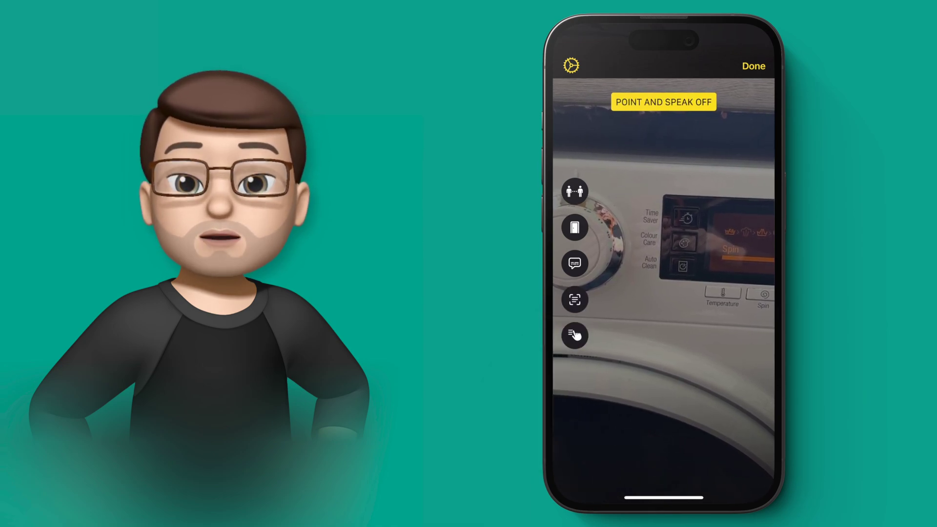
left_click(574, 335)
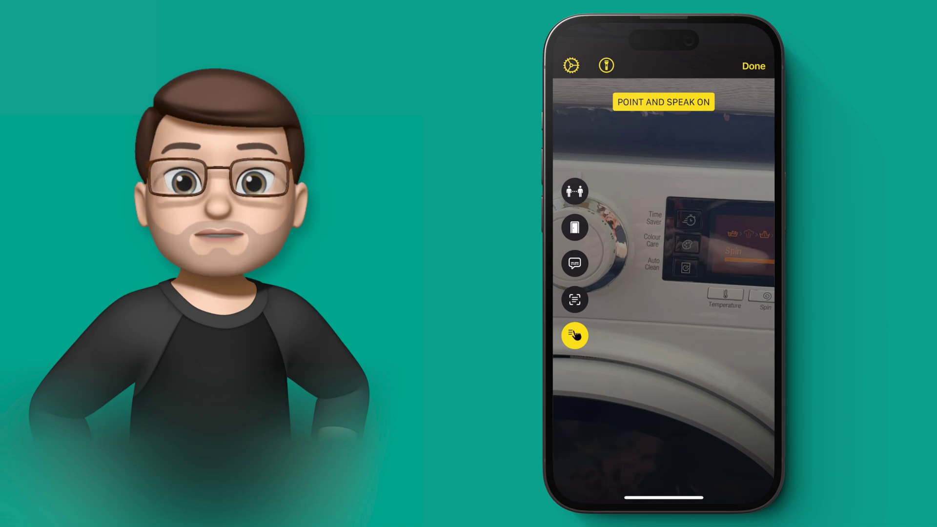